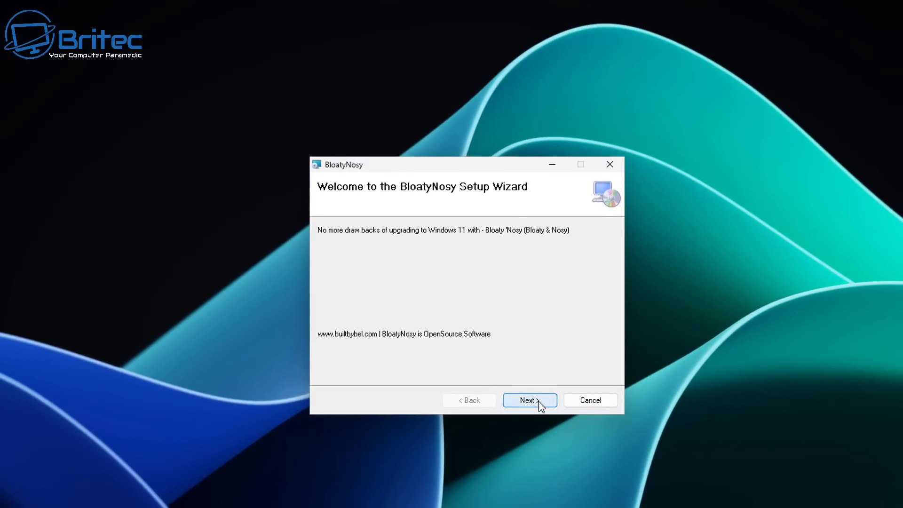
# Advance past the BloatyNosy setup's welcome page, keeping the default install folder
pyautogui.click(539, 405)
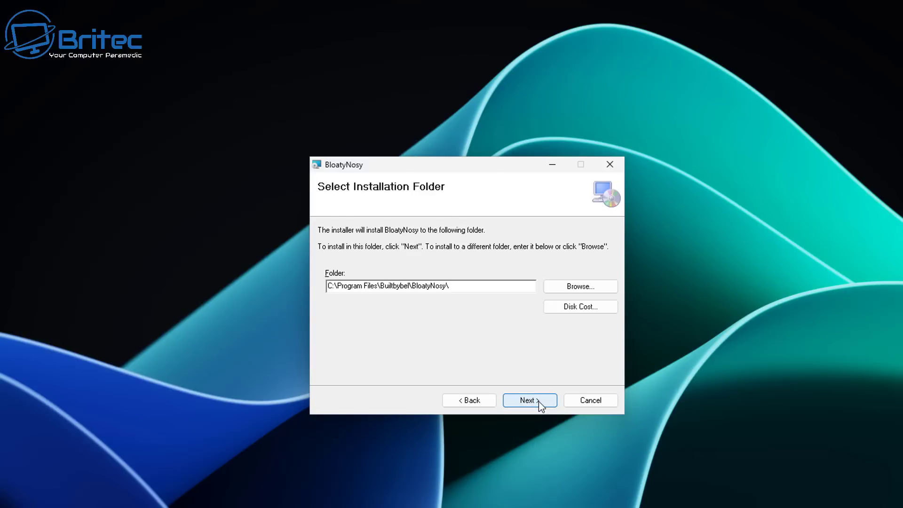
pyautogui.click(539, 405)
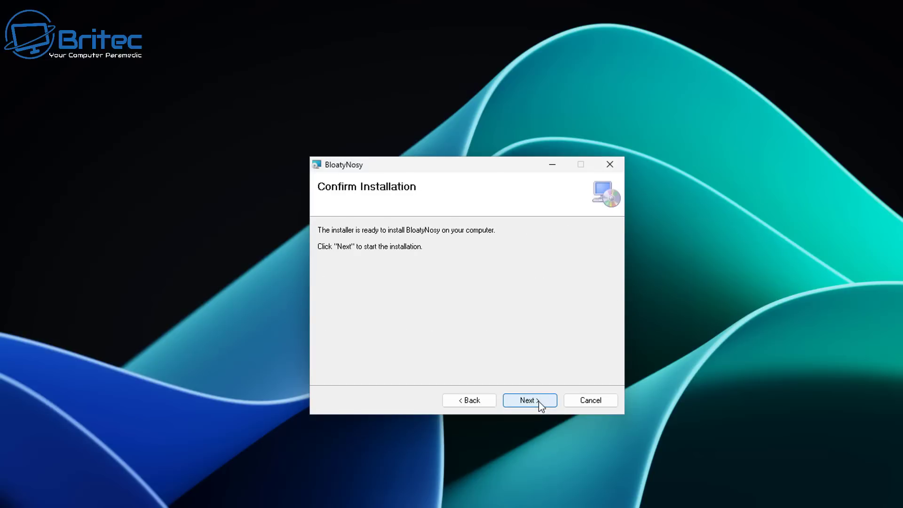
# Start the BloatyNosy install and approve its UAC prompt after reviewing the publisher details
pyautogui.click(539, 402)
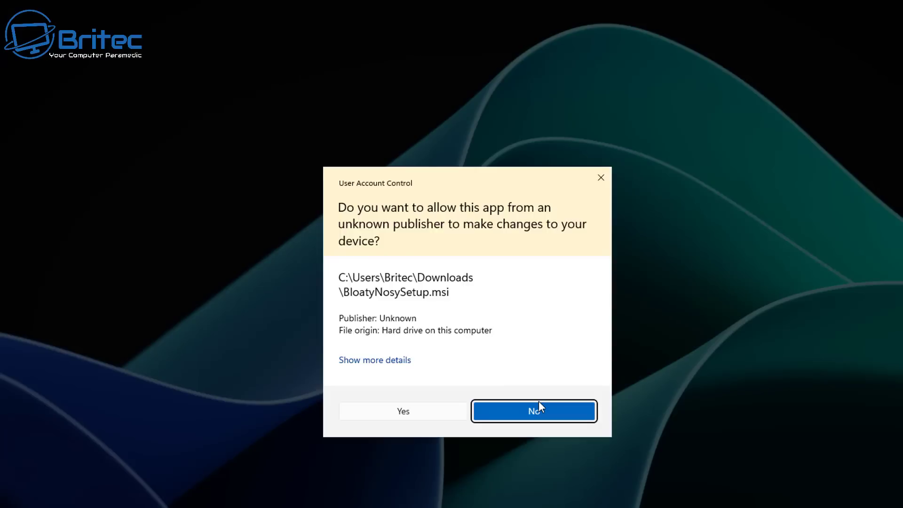
pyautogui.click(397, 421)
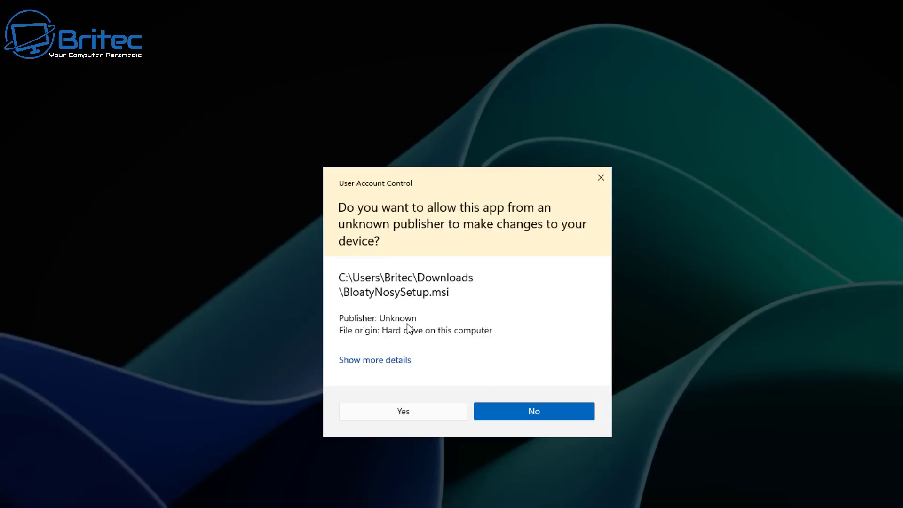
pyautogui.click(398, 361)
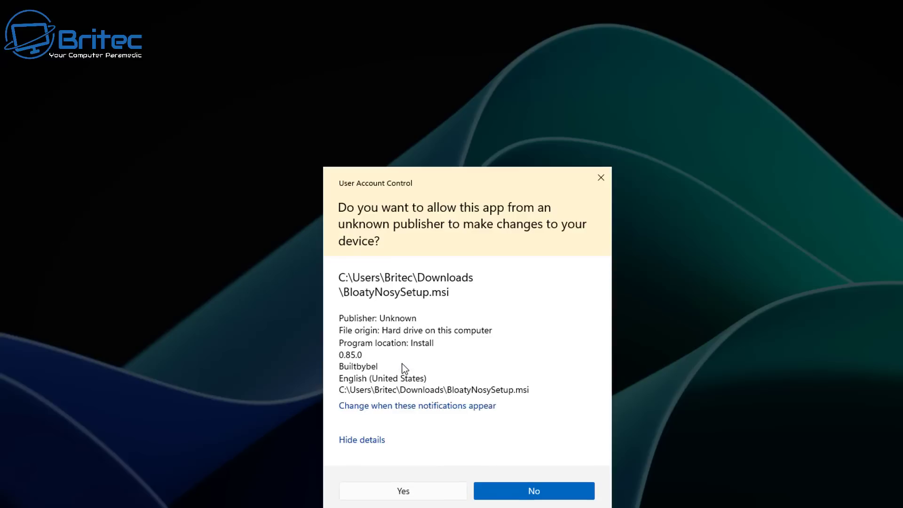
pyautogui.click(404, 489)
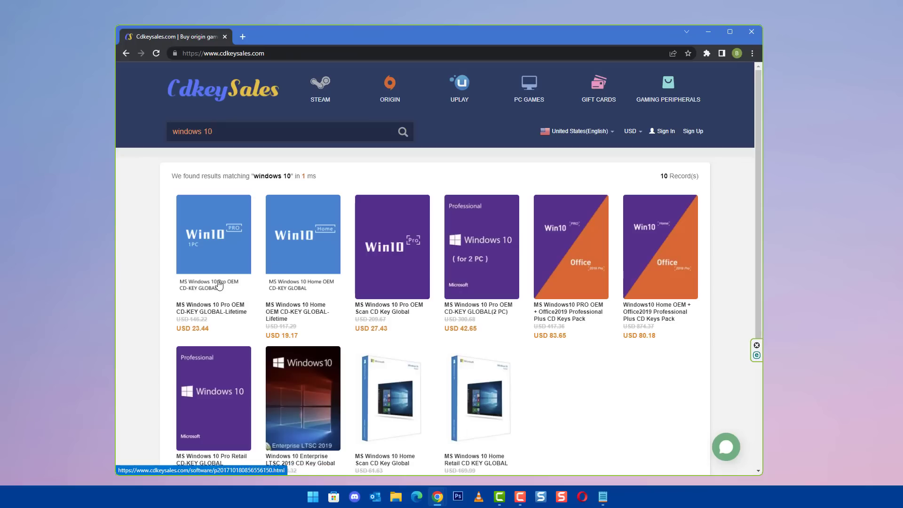
# Buy the MS Windows 10 Pro OEM key and apply promotion code BR09 at checkout
pyautogui.click(219, 282)
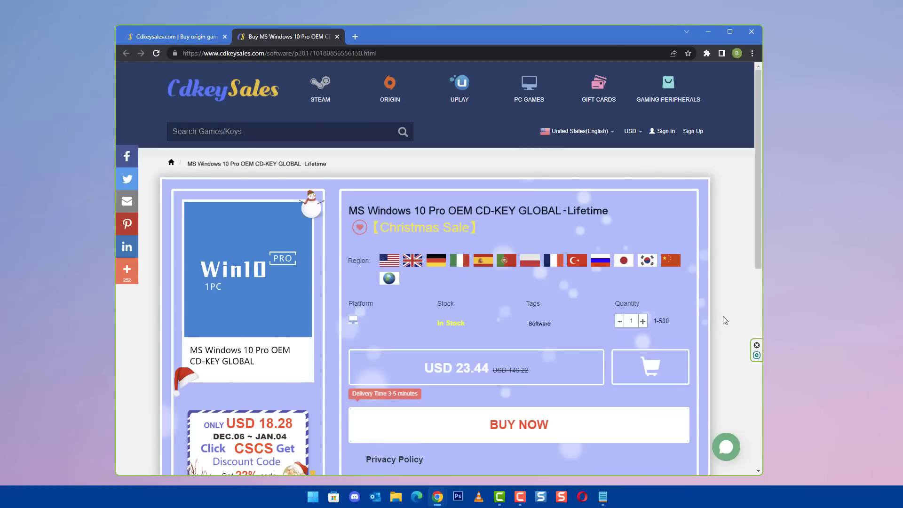
pyautogui.click(528, 430)
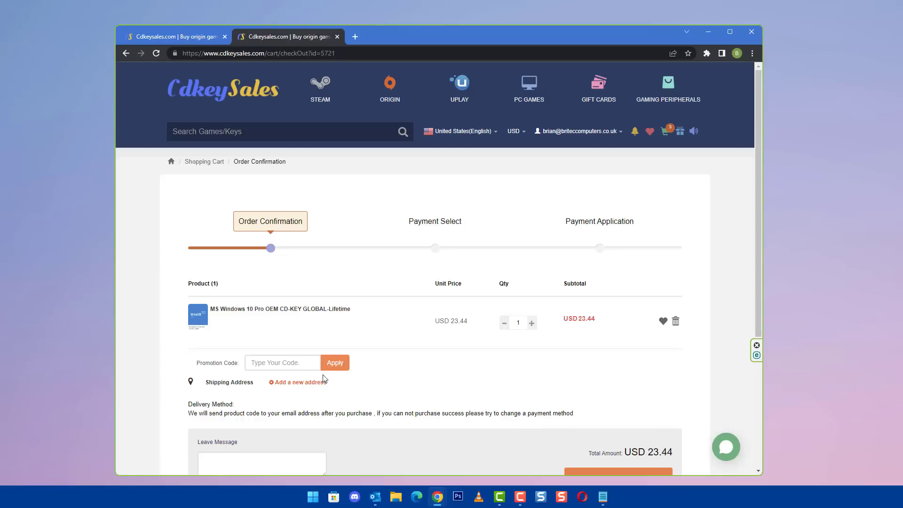
pyautogui.click(297, 366)
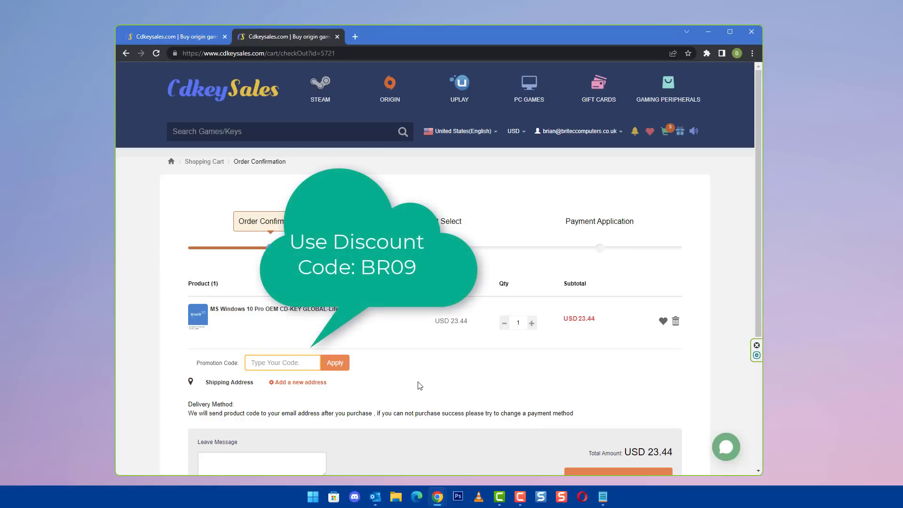
pyautogui.write('BR09')
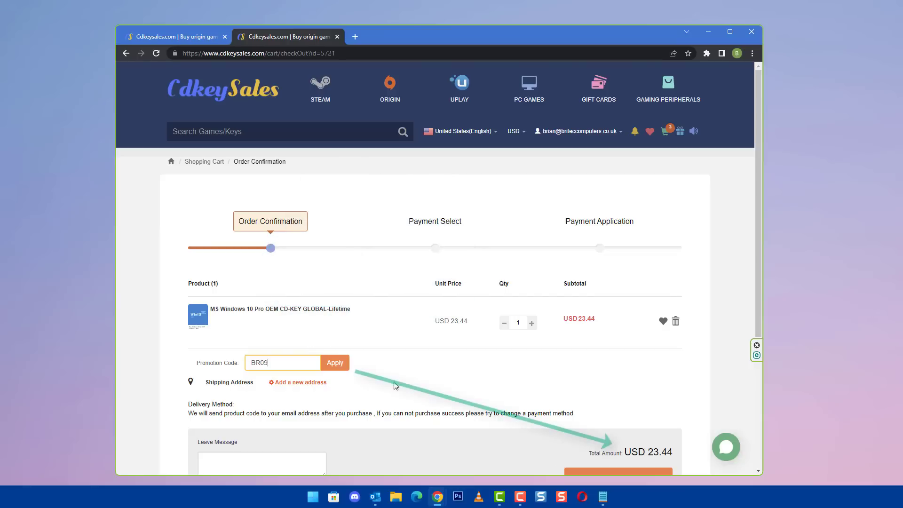
pyautogui.click(340, 365)
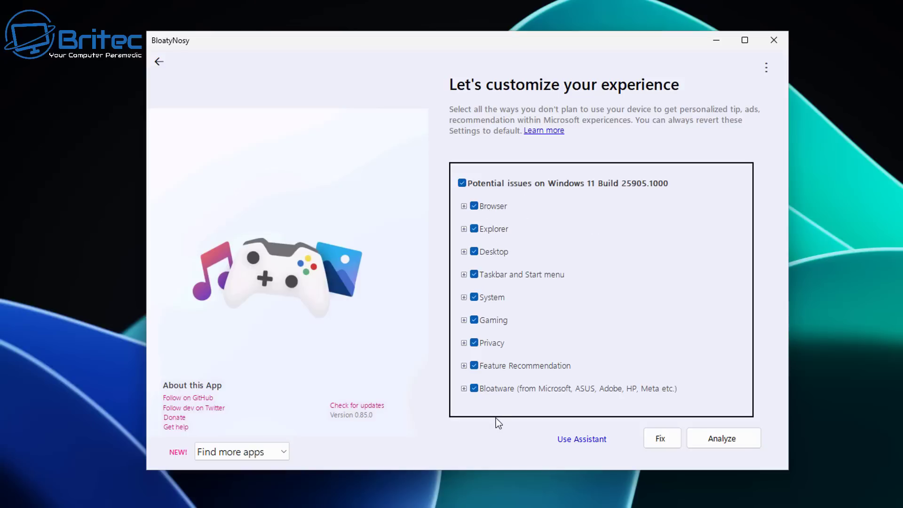
# Preview and collapse the Browser, Explorer and Desktop tweaks, then expand Taskbar and Start menu
pyautogui.click(464, 206)
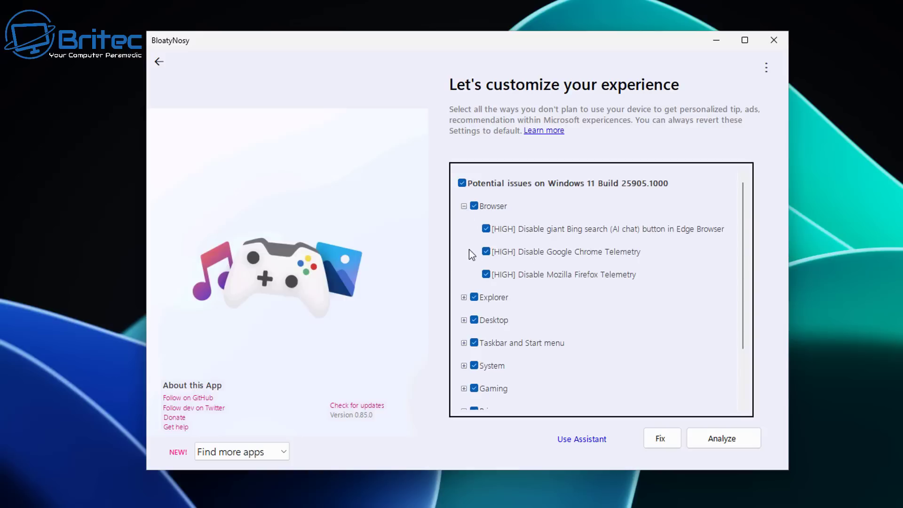
pyautogui.click(464, 207)
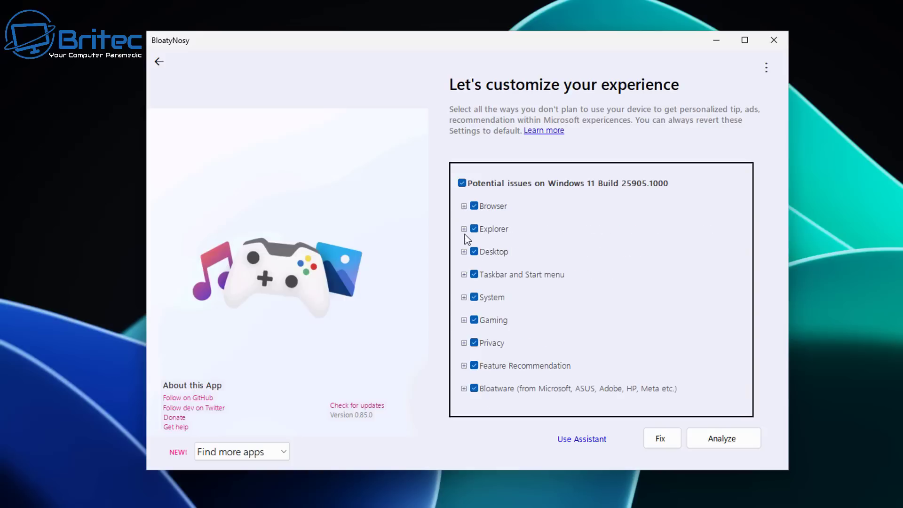
pyautogui.click(464, 229)
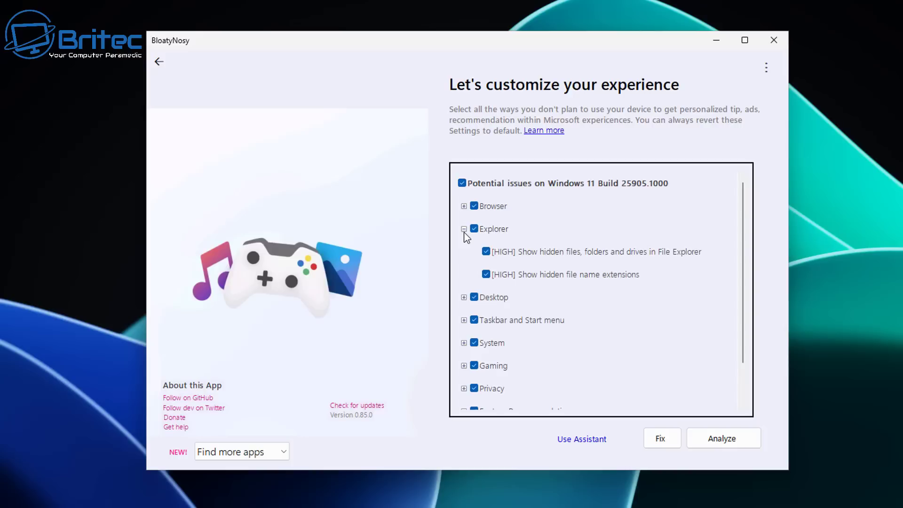
pyautogui.click(463, 229)
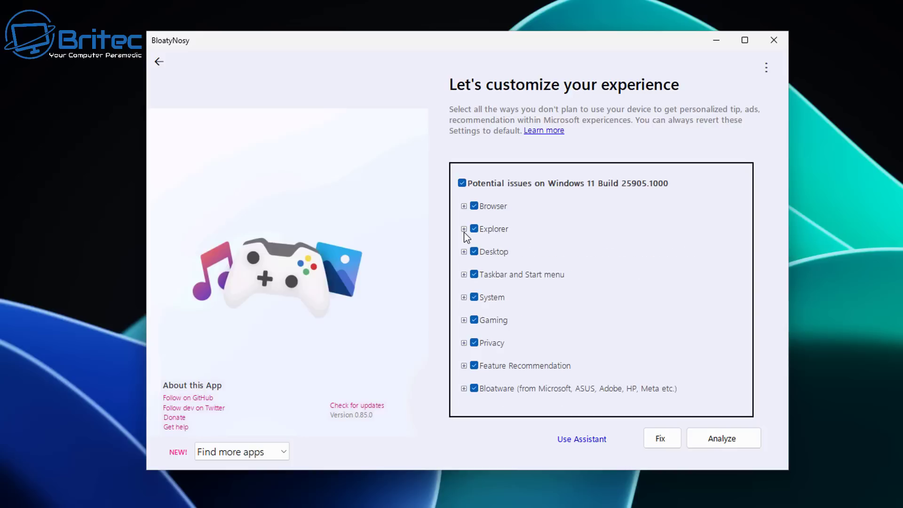
pyautogui.click(464, 252)
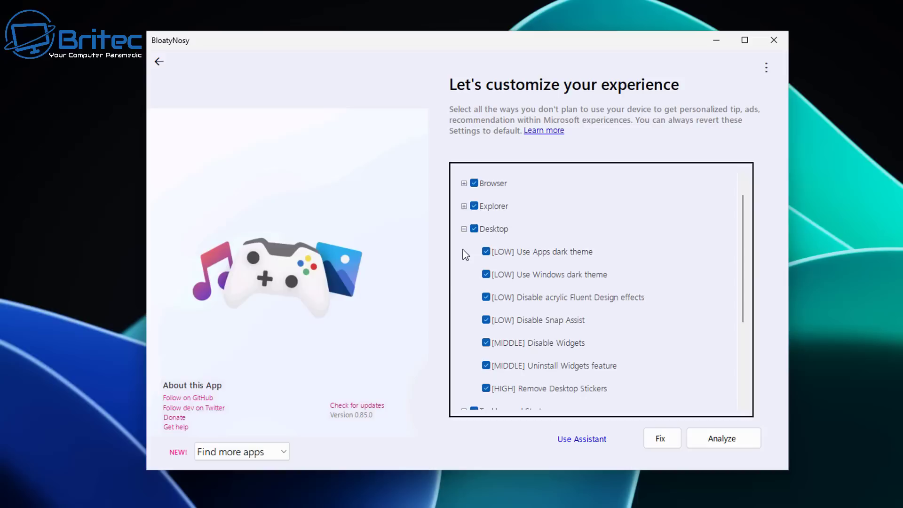
pyautogui.click(464, 229)
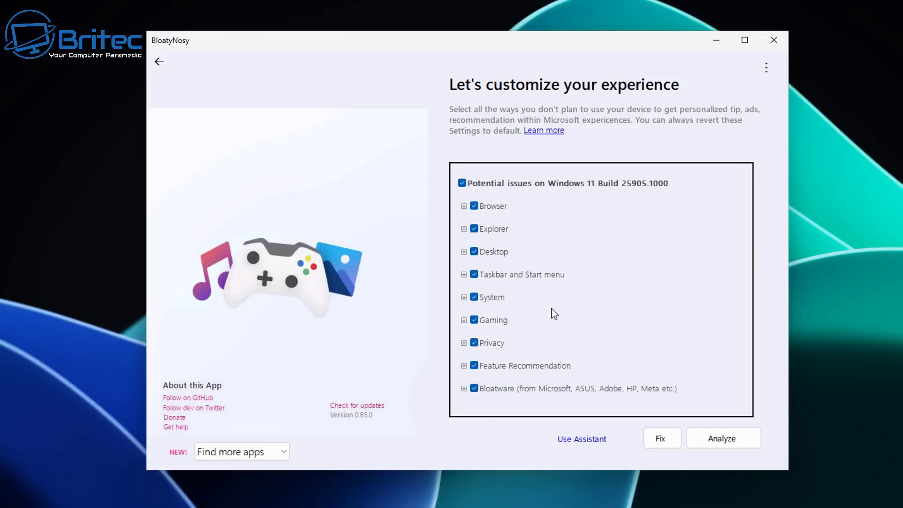
pyautogui.click(464, 275)
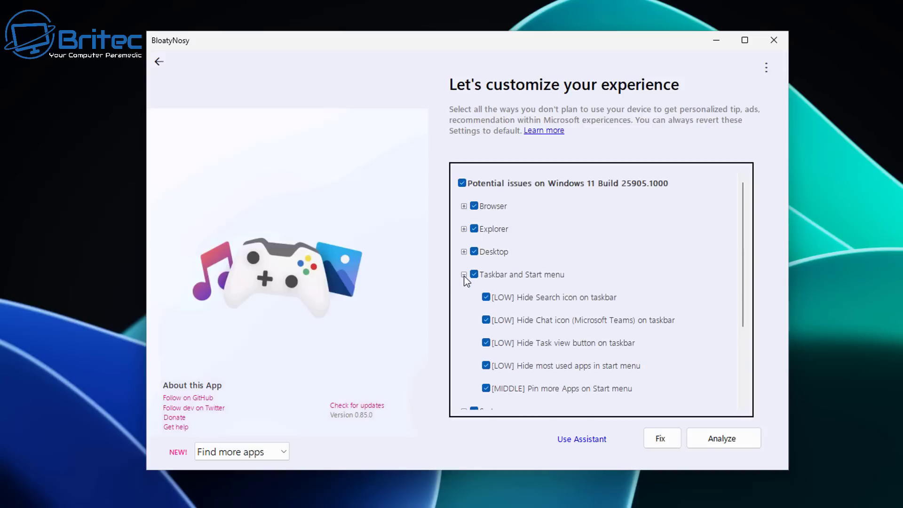
# Expand the System tweaks group and scroll through its checked items
pyautogui.scroll(-3, 657, 299)
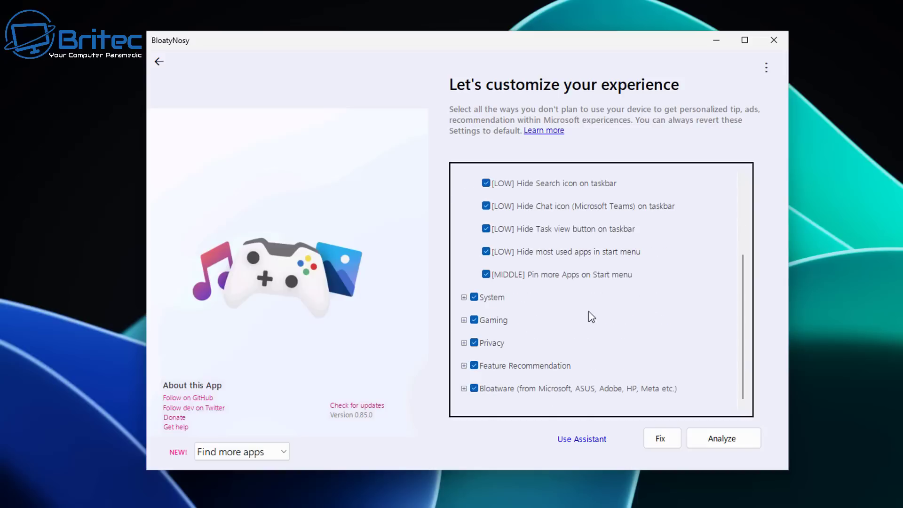
pyautogui.click(464, 298)
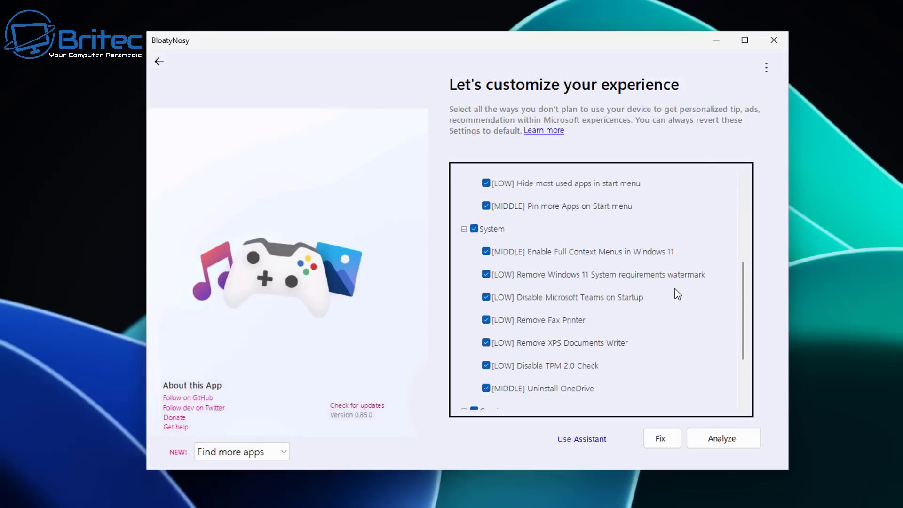
pyautogui.scroll(-3, 676, 289)
pyautogui.scroll(2, 675, 294)
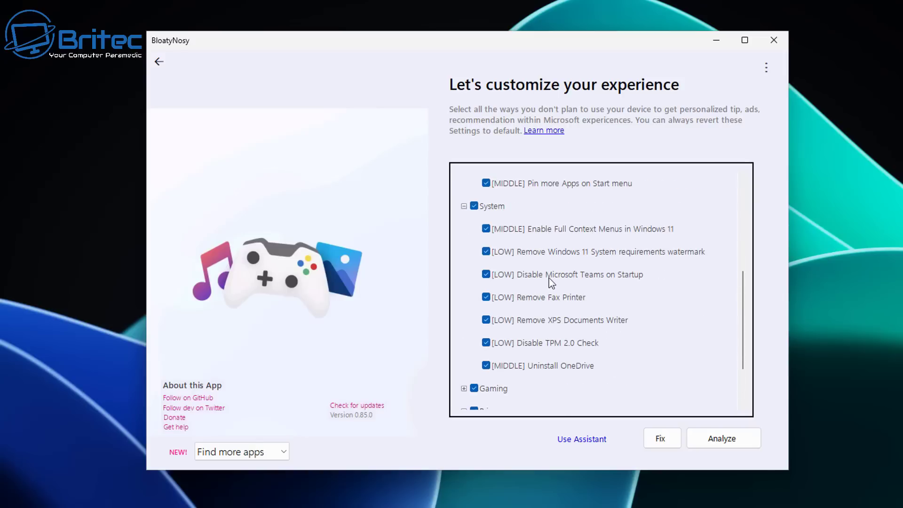
pyautogui.moveTo(580, 265)
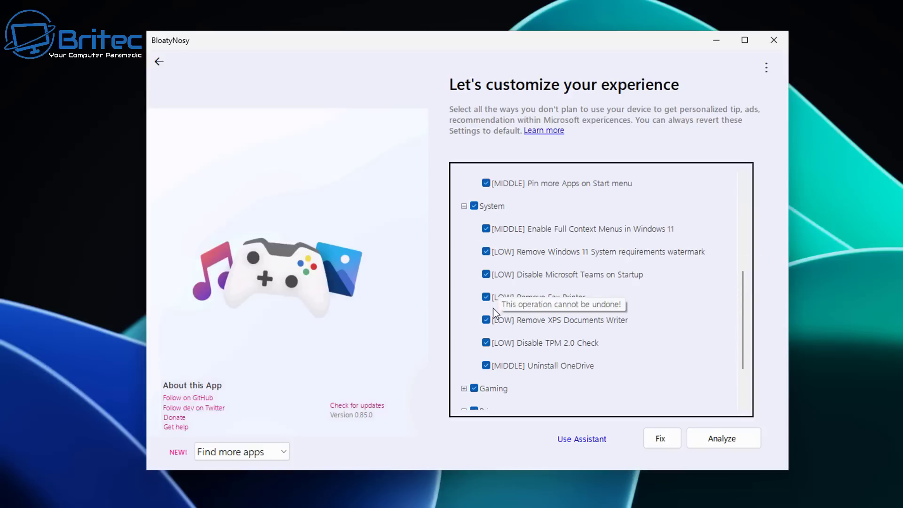
pyautogui.scroll(-1, 502, 332)
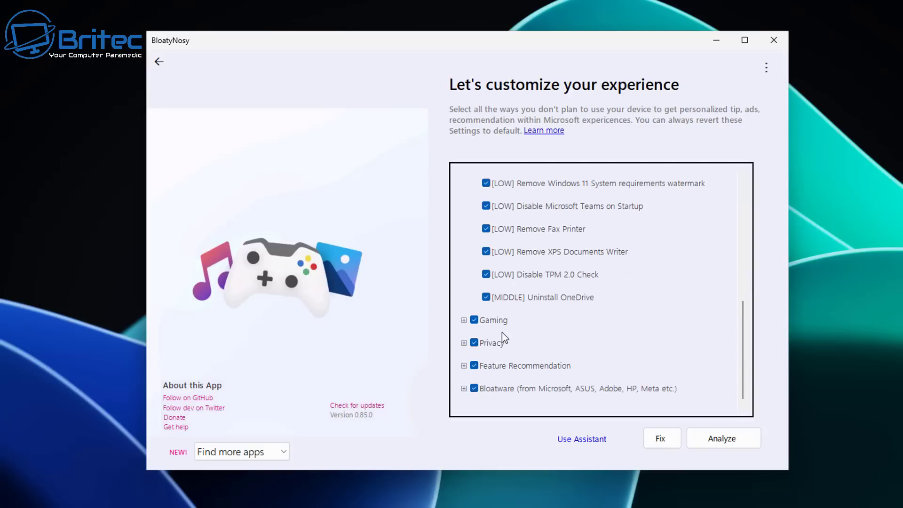
# Expand the Gaming, Privacy, Feature Recommendation and Bloatware groups to list their tweaks
pyautogui.click(464, 320)
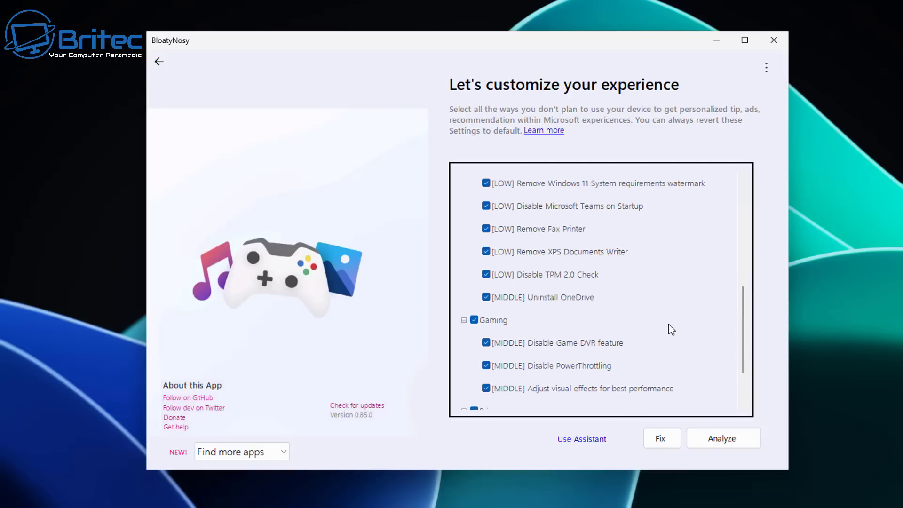
pyautogui.scroll(-1, 668, 325)
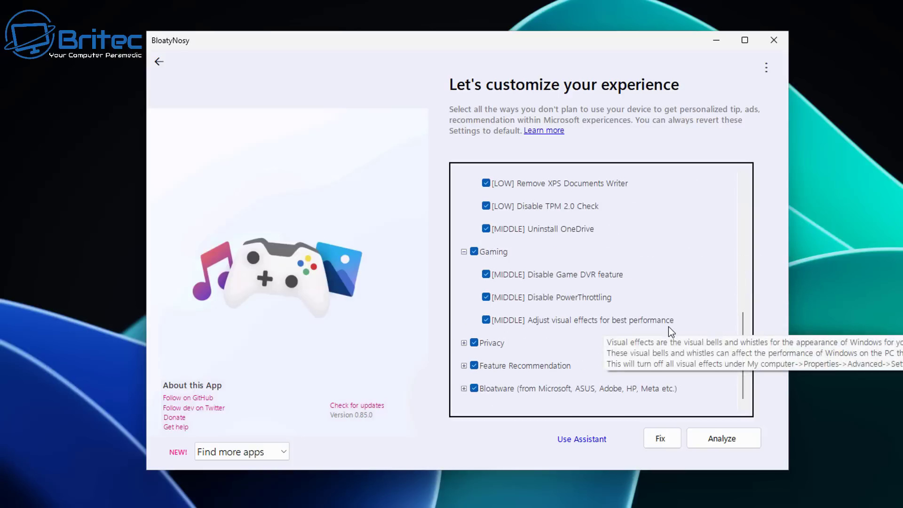
pyautogui.click(464, 343)
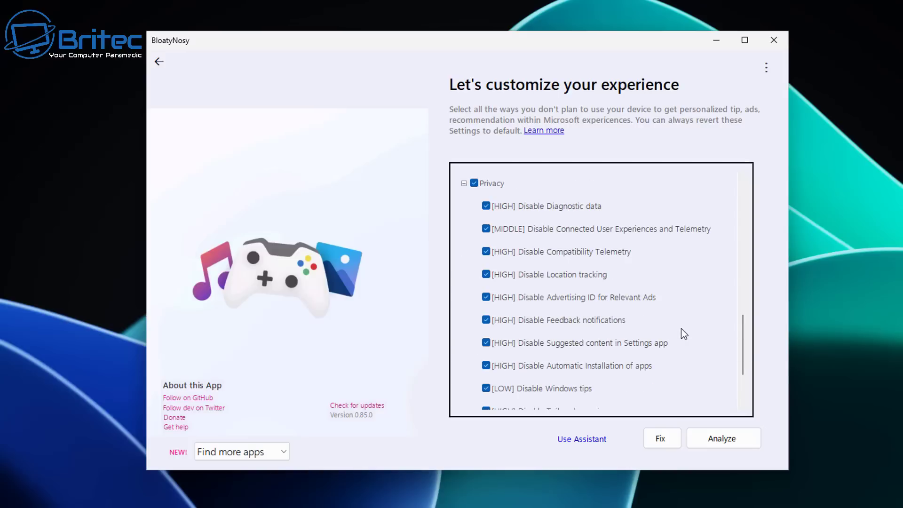
pyautogui.scroll(-2, 681, 329)
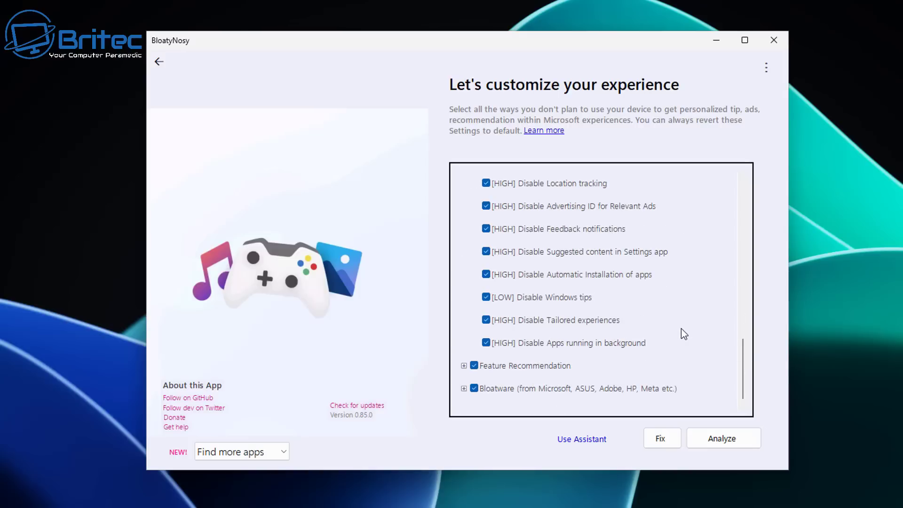
pyautogui.click(464, 366)
pyautogui.scroll(-1, 648, 350)
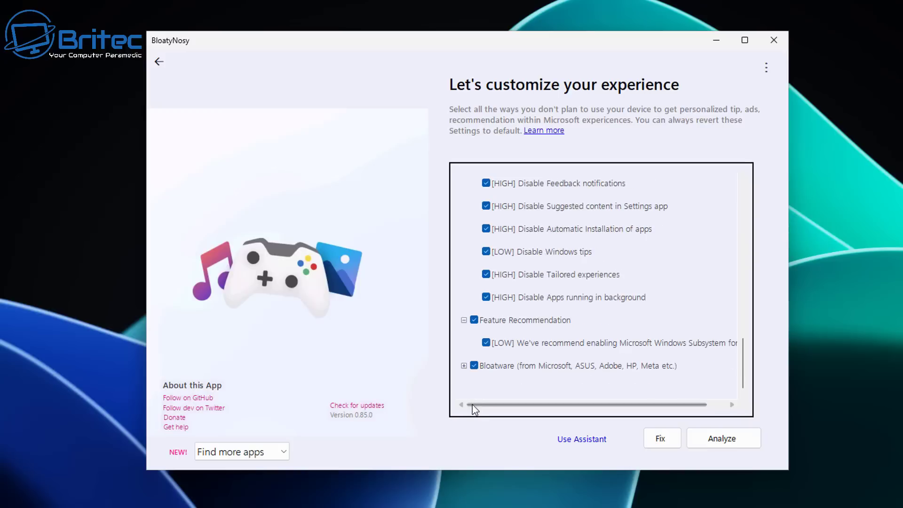
pyautogui.click(464, 365)
pyautogui.scroll(-1, 518, 358)
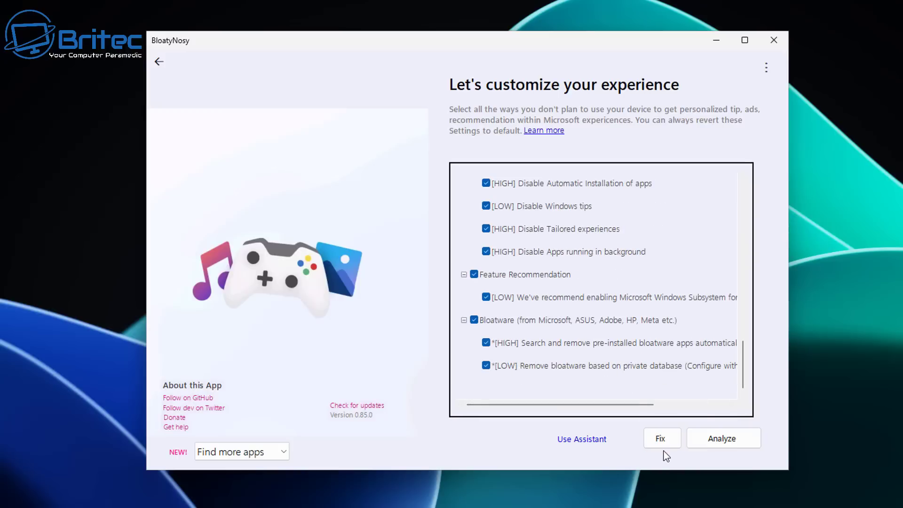
# Analyze the system in BloatyNosy and scroll through the found problems
pyautogui.click(718, 440)
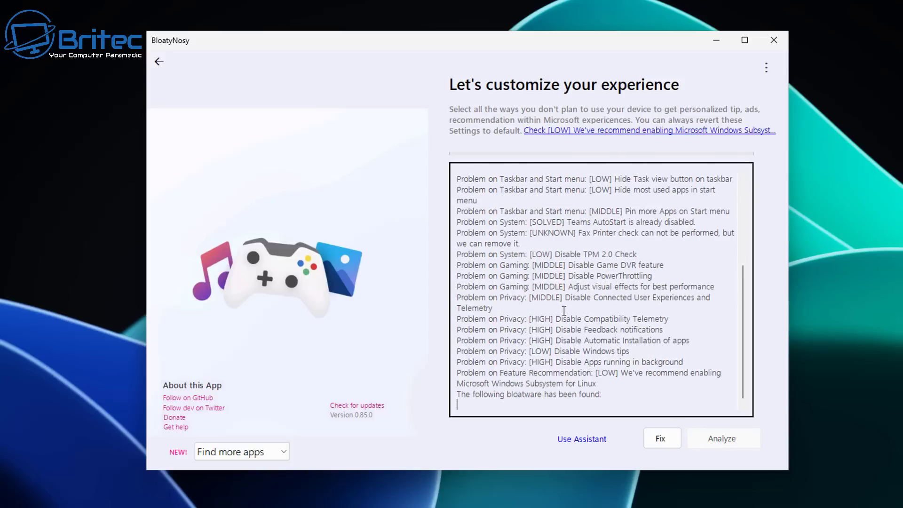
pyautogui.scroll(7, 566, 312)
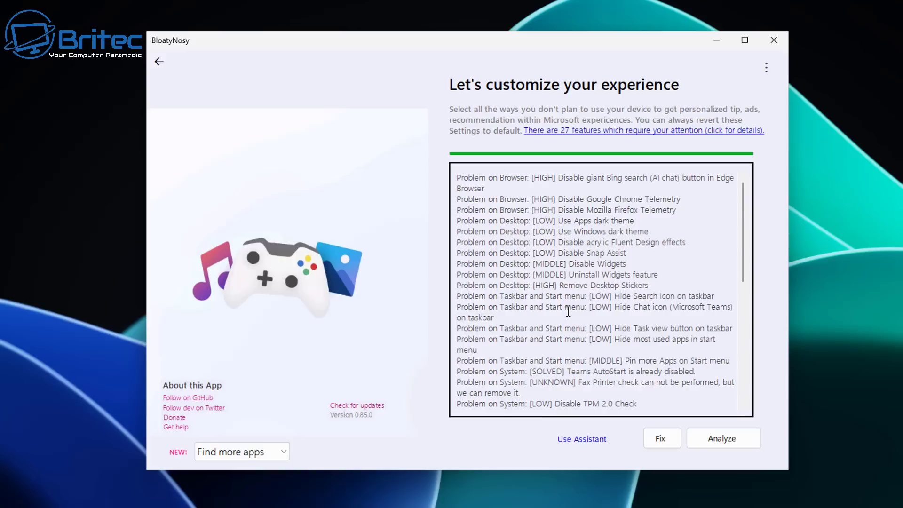
pyautogui.scroll(-4, 568, 311)
pyautogui.scroll(-4, 568, 311)
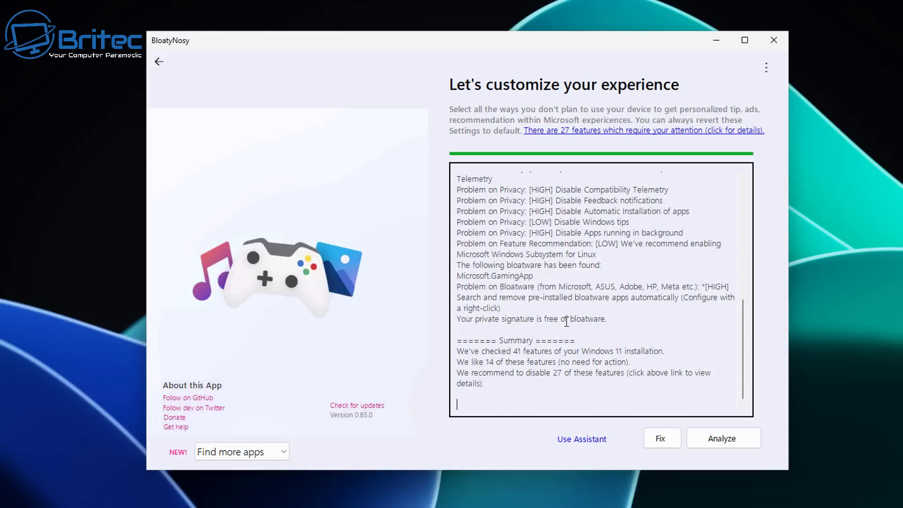
# Apply all selected fixes and confirm with Yes
pyautogui.click(661, 439)
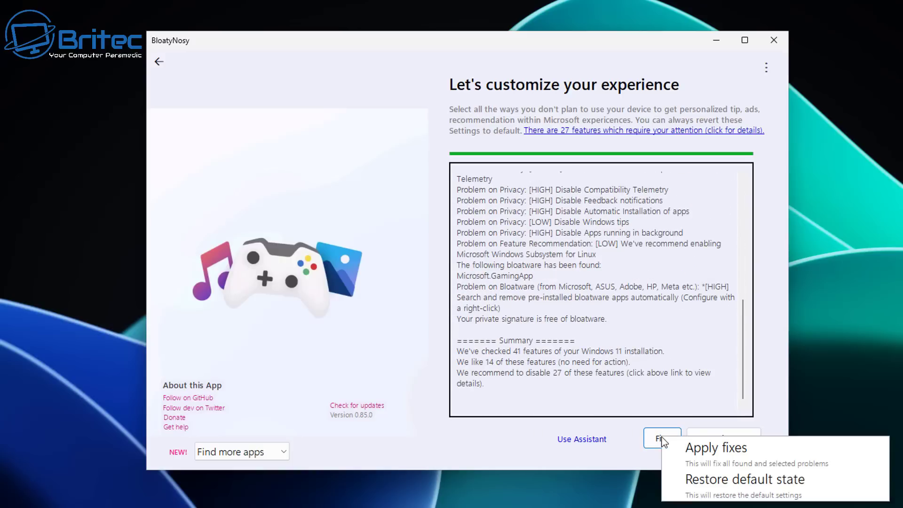
pyautogui.click(690, 456)
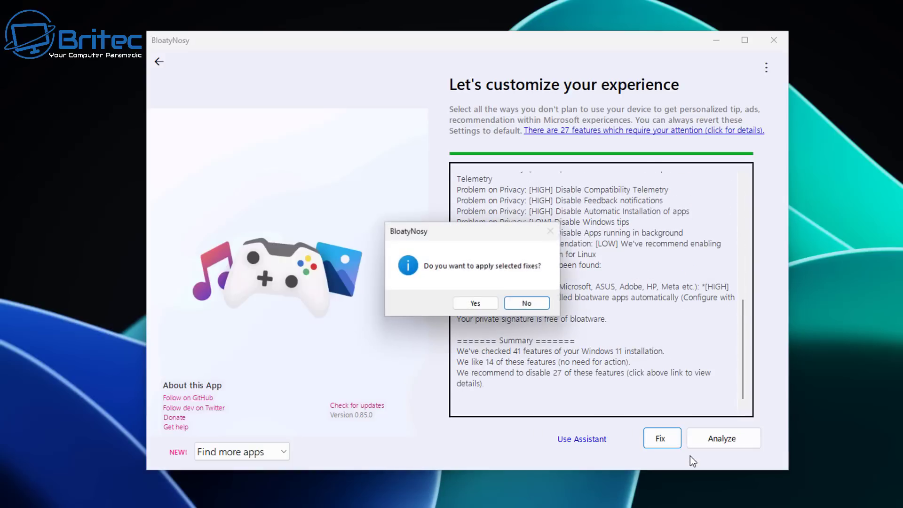
pyautogui.click(475, 304)
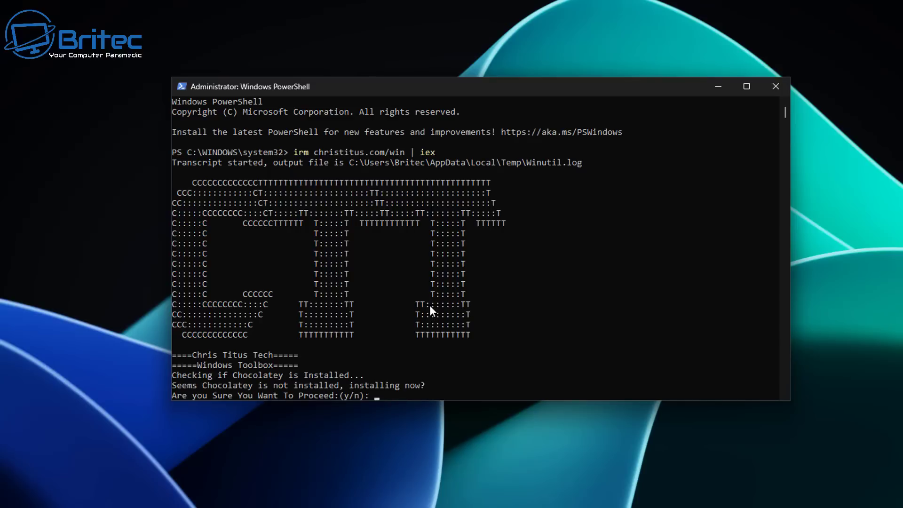
# Answer y to let the Chris Titus toolbox install Chocolatey
pyautogui.write('y')
pyautogui.press('Return')
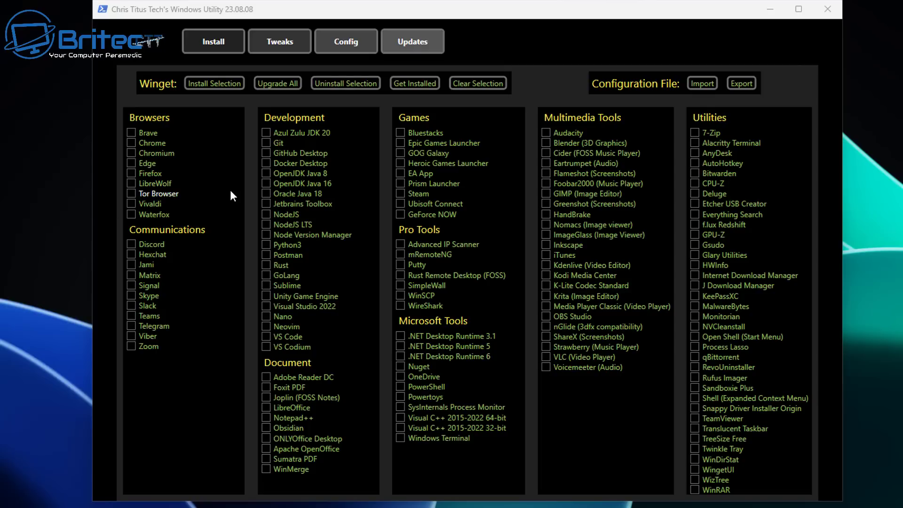
# On the Tweaks tab, select Run OO Shutup, Disable Telemetry, Wifi-Sense, Activity History, Delete Temporary Files and Disk Cleanup
pyautogui.click(277, 49)
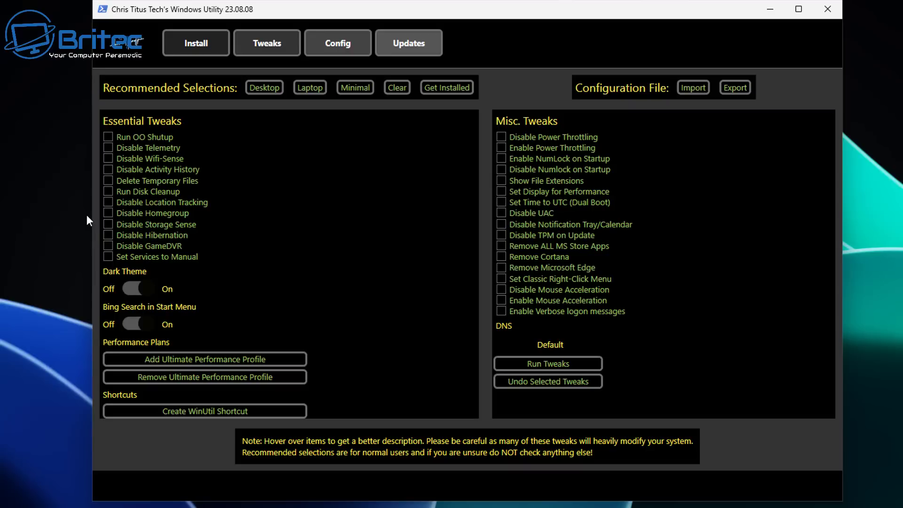
pyautogui.click(106, 140)
pyautogui.click(106, 149)
pyautogui.click(106, 158)
pyautogui.click(105, 170)
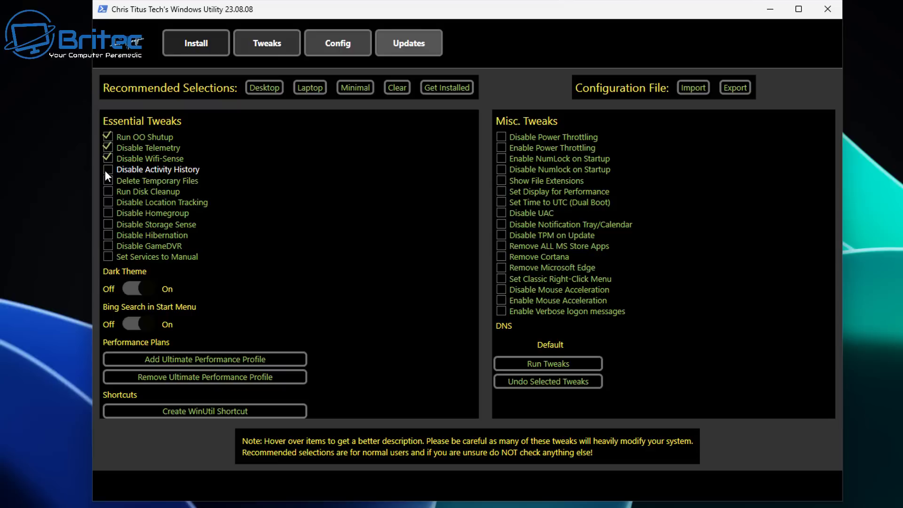
pyautogui.click(106, 180)
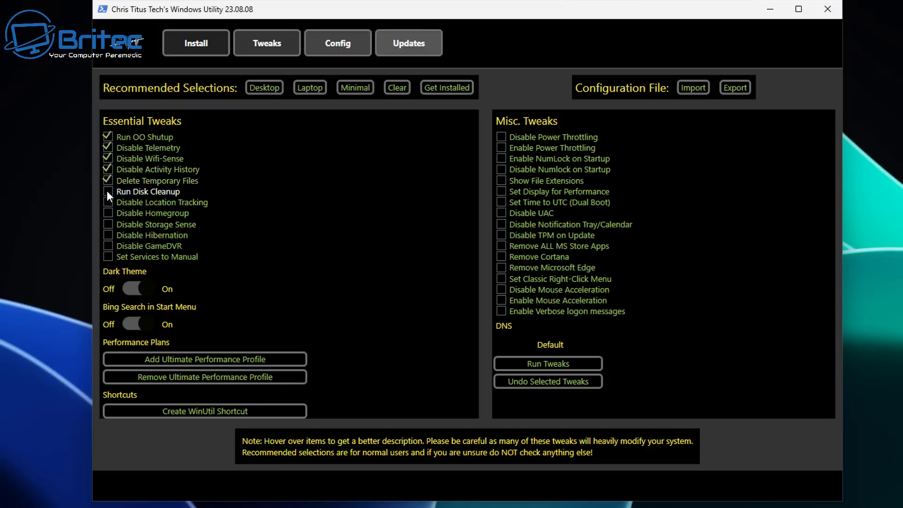
pyautogui.click(107, 191)
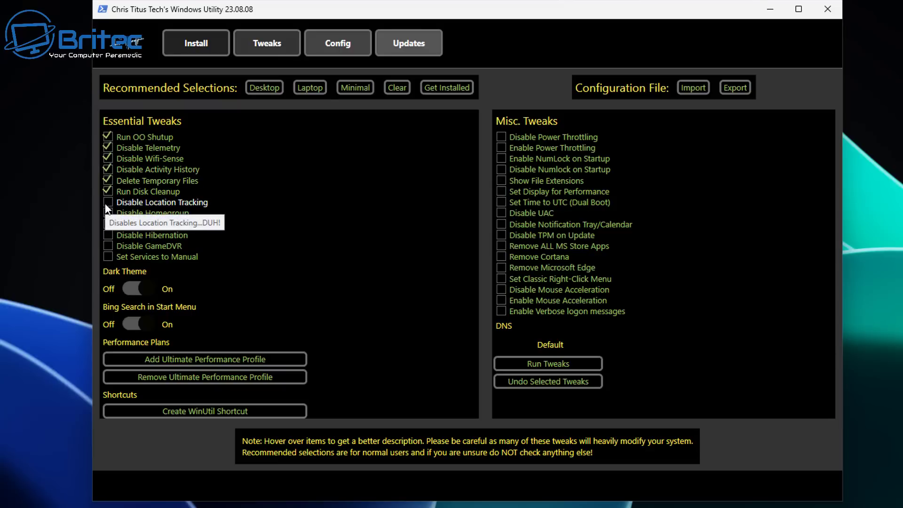
# Select Disable Location Tracking, Homegroup, Storage Sense, Hibernation and Set Services to Manual, leaving GameDVR unticked
pyautogui.click(107, 203)
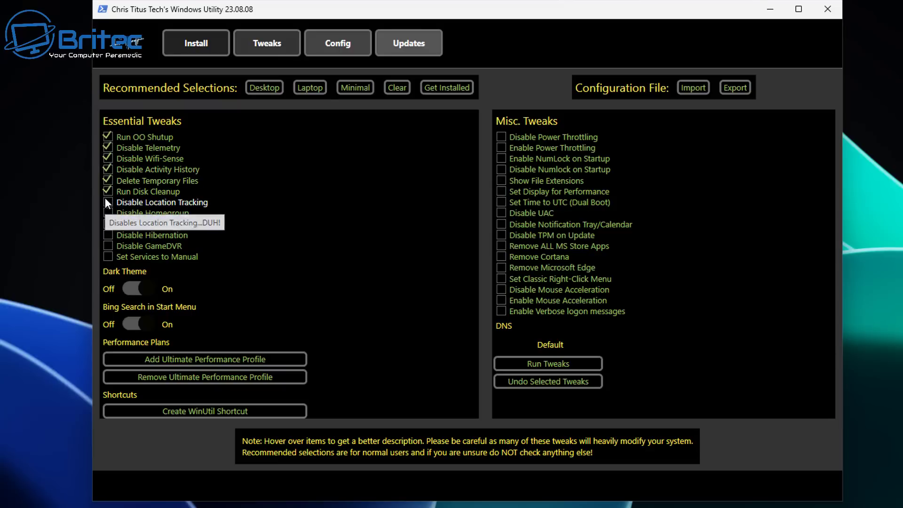
pyautogui.click(116, 214)
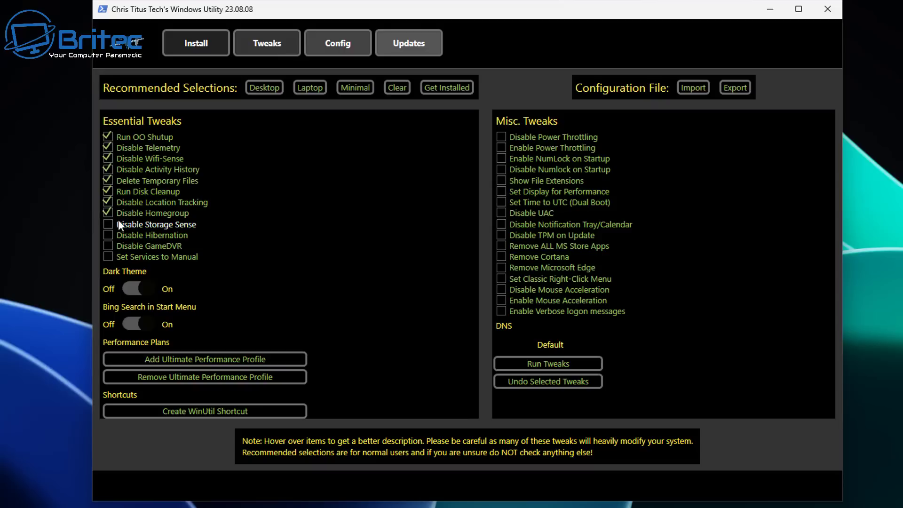
pyautogui.click(109, 225)
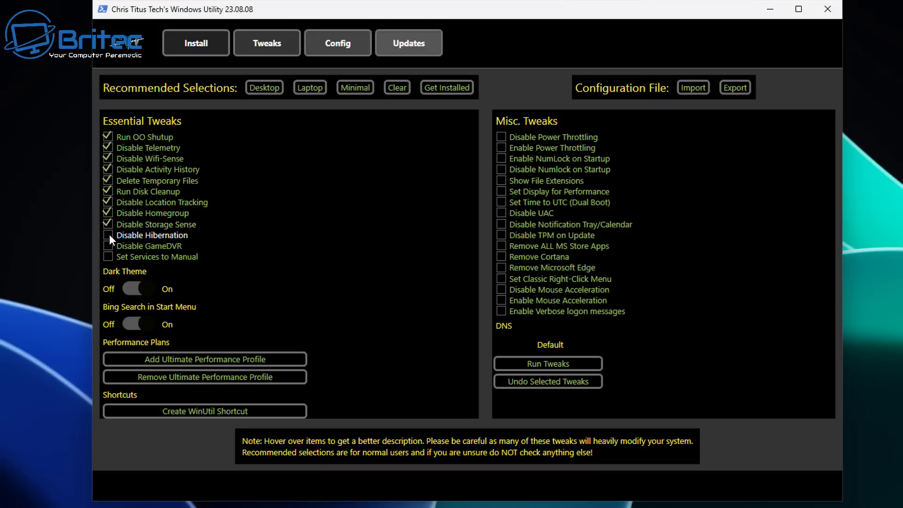
pyautogui.click(108, 238)
pyautogui.click(107, 245)
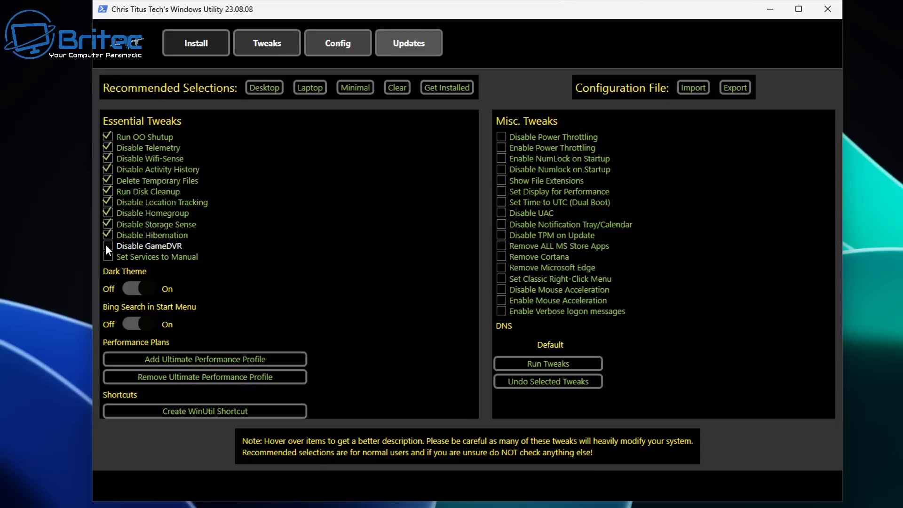
pyautogui.click(107, 243)
pyautogui.click(110, 257)
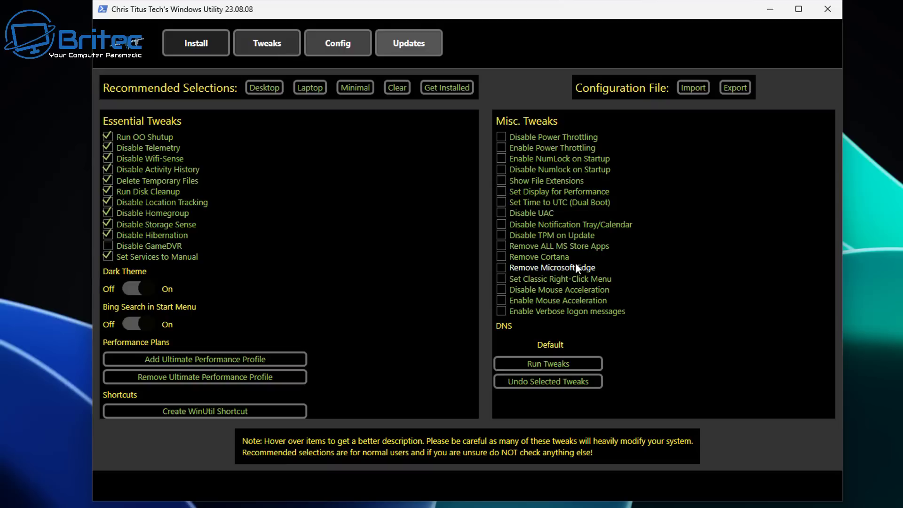
# Leave both power throttling options unticked
pyautogui.click(501, 138)
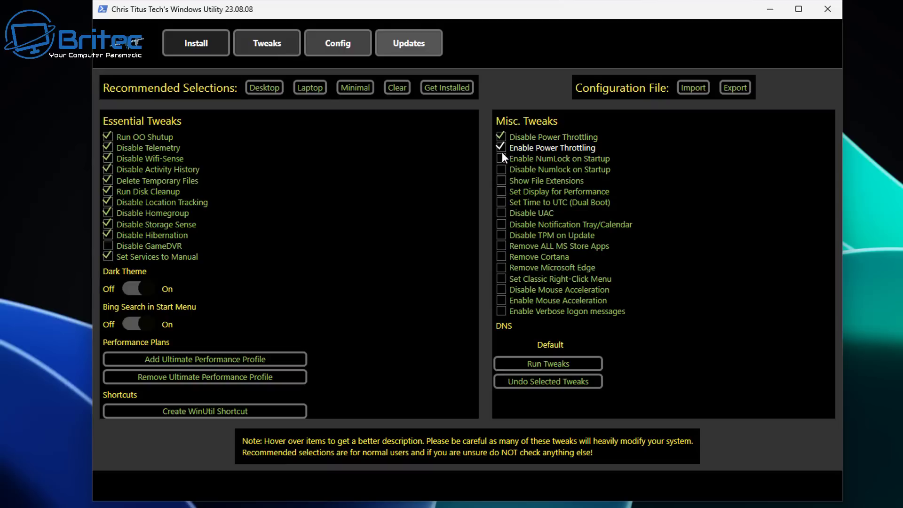
pyautogui.click(499, 137)
pyautogui.click(502, 148)
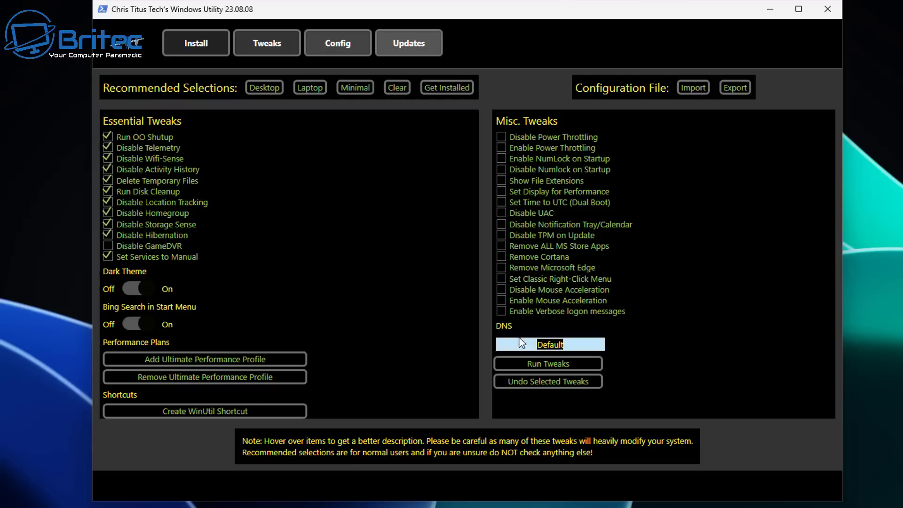
# Tick Remove Cortana, Set Classic Right-Click Menu and Disable Mouse Acceleration under Misc. Tweaks
pyautogui.click(501, 258)
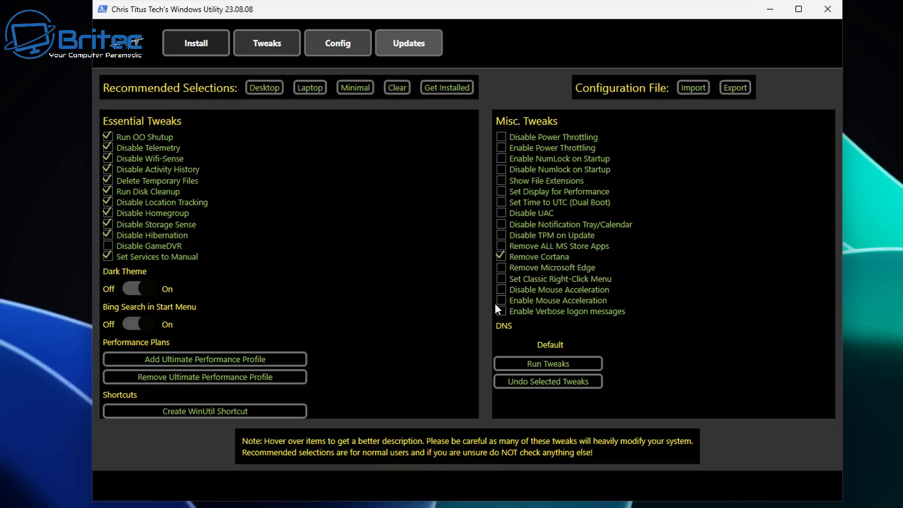
pyautogui.click(509, 280)
pyautogui.click(496, 292)
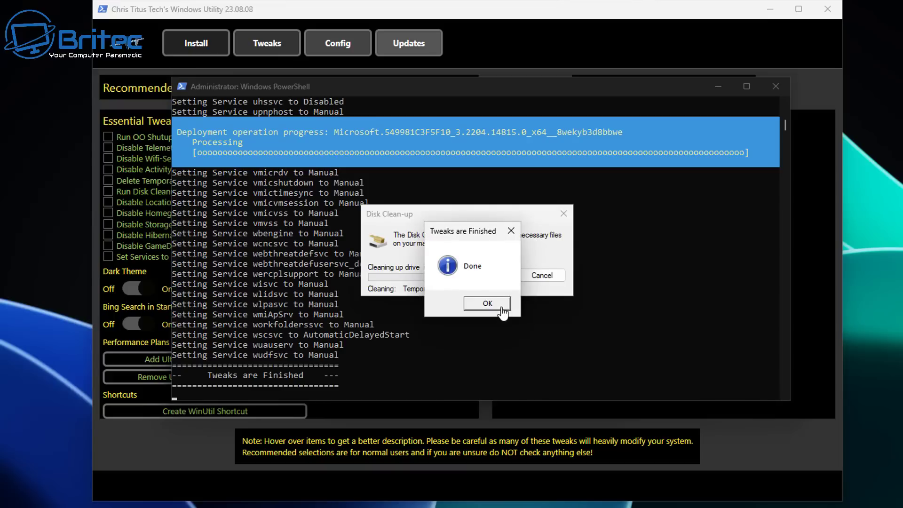
# Dismiss the Tweaks are Finished and Disk Space notices, then scroll up the PowerShell log
pyautogui.click(500, 307)
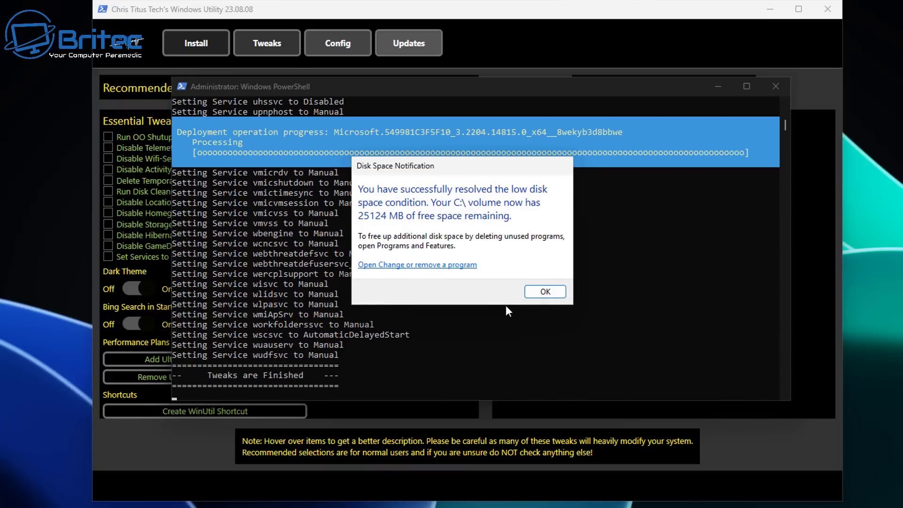
pyautogui.click(559, 295)
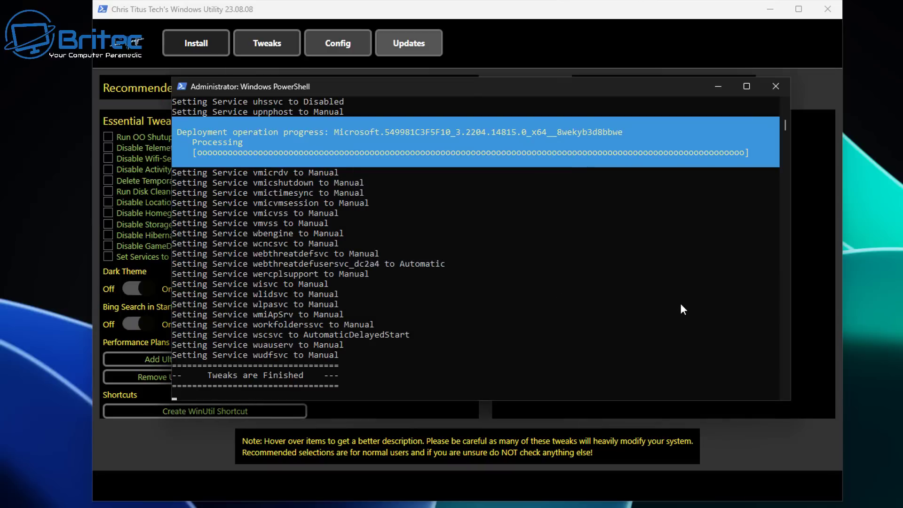
pyautogui.scroll(10, 680, 303)
pyautogui.scroll(10, 680, 308)
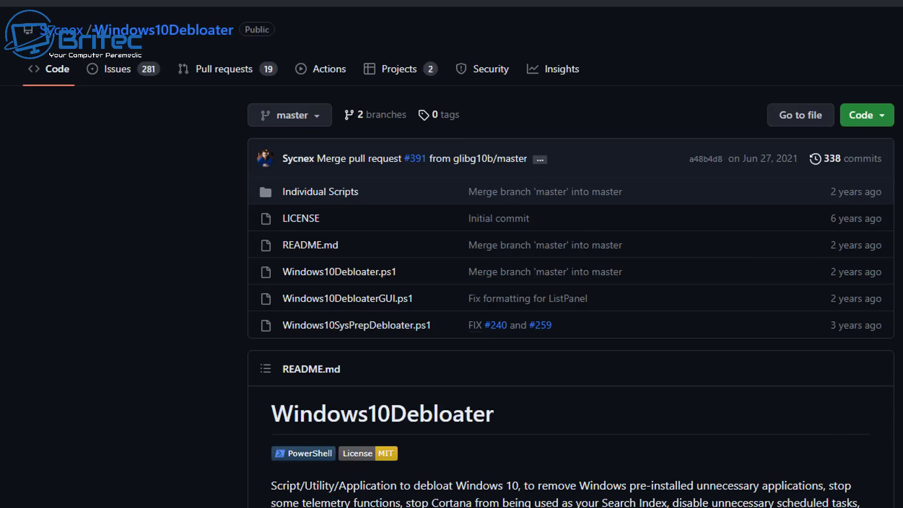
# Scroll down the Windows10Debloater README through its run instructions and switch parameters
pyautogui.scroll(-15, 571, 282)
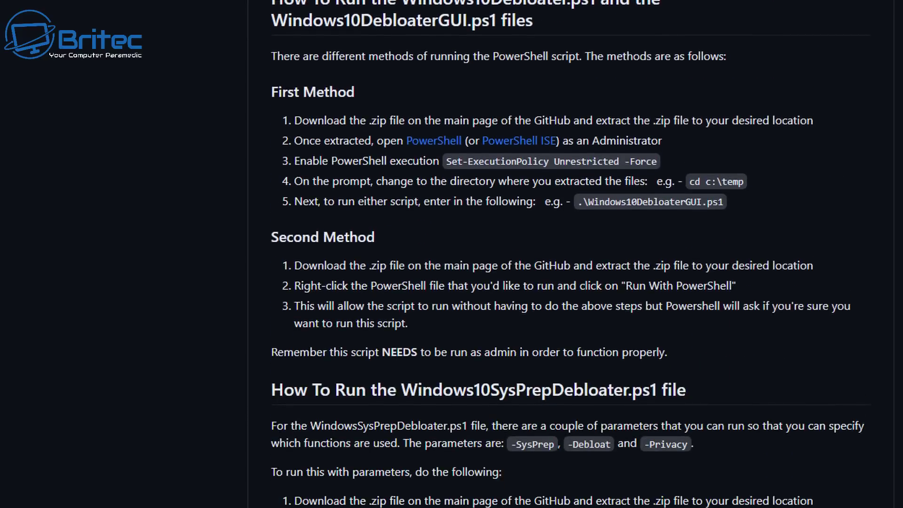
pyautogui.scroll(-2, 571, 282)
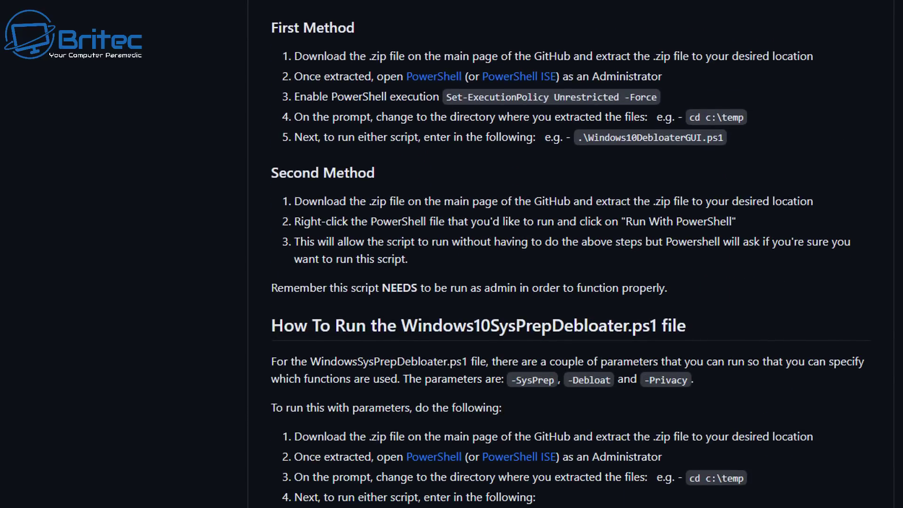
pyautogui.scroll(-5, 571, 282)
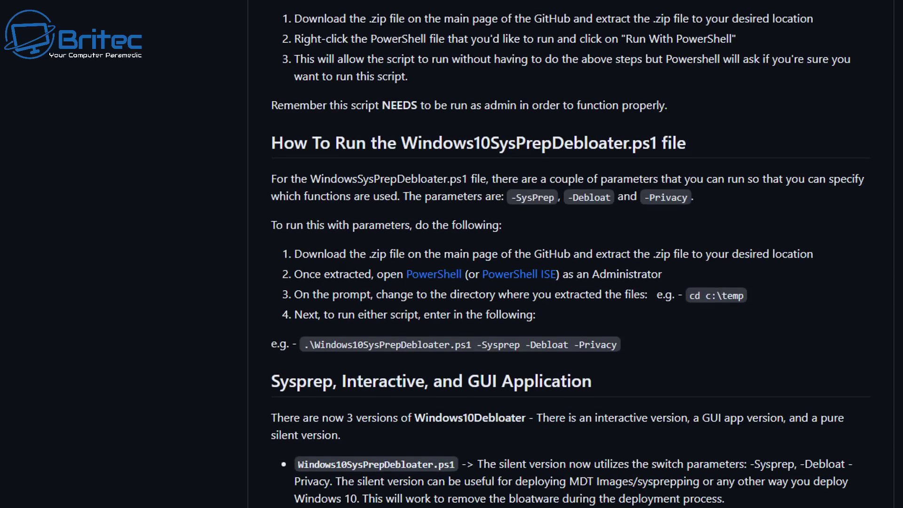
pyautogui.scroll(-6, 571, 282)
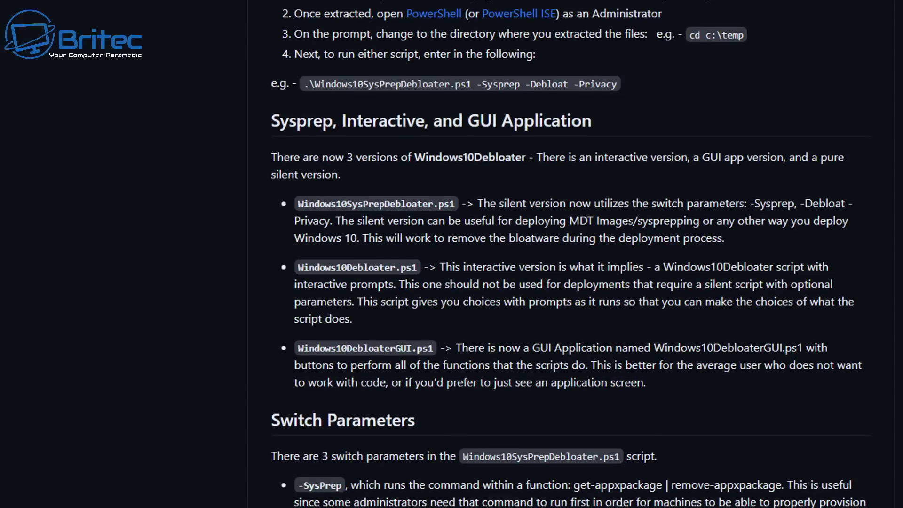
pyautogui.scroll(-7, 571, 283)
pyautogui.scroll(-4, 571, 282)
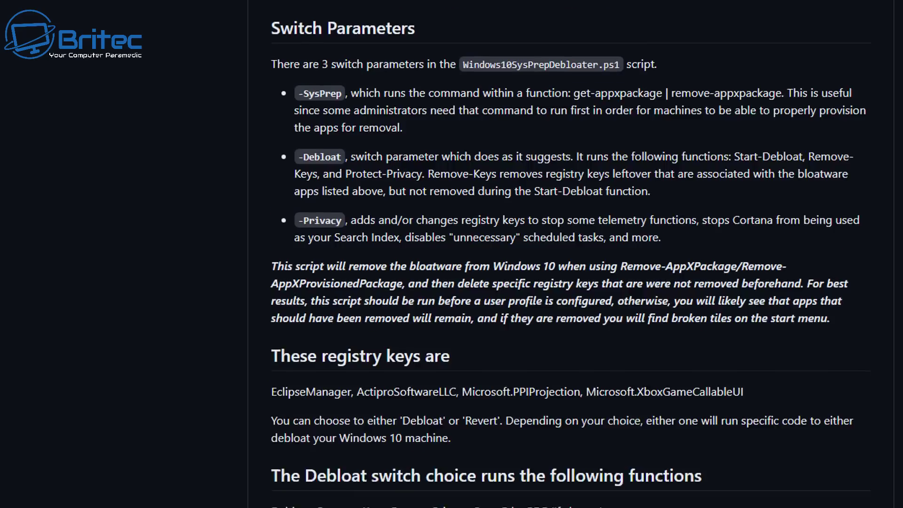
pyautogui.scroll(-3, 570, 283)
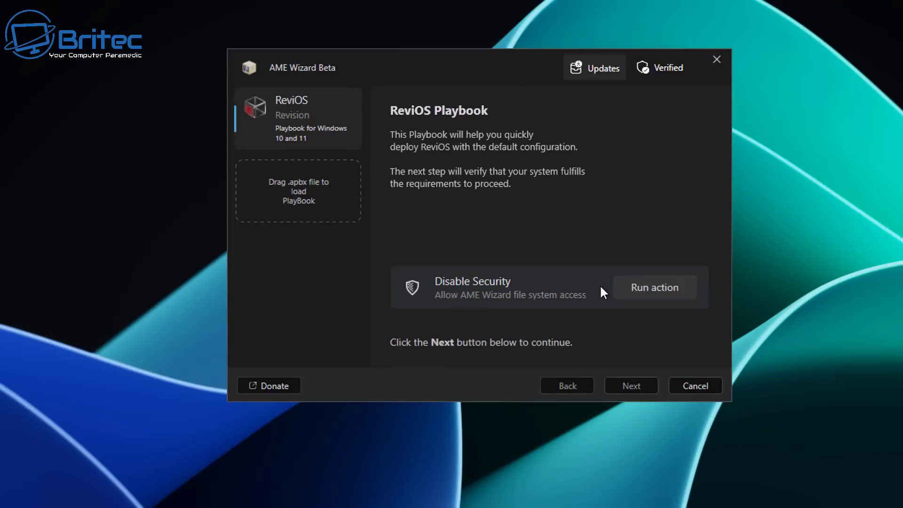
# Run the ReviOS playbook's Disable Security action to bring up the Windows Security UAC prompt
pyautogui.click(654, 286)
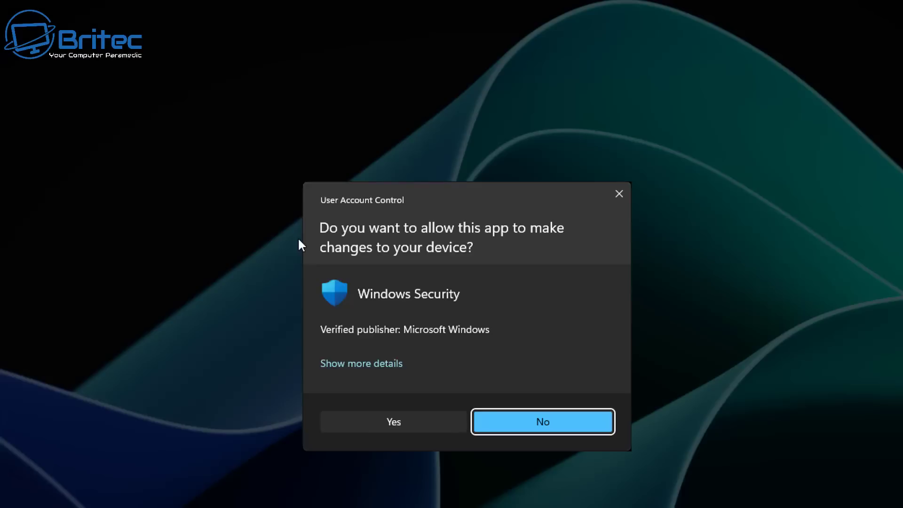
# Switch off Real-time, Cloud-delivered, sample submission and Tamper Protection, then continue the playbook with Next
pyautogui.click(404, 422)
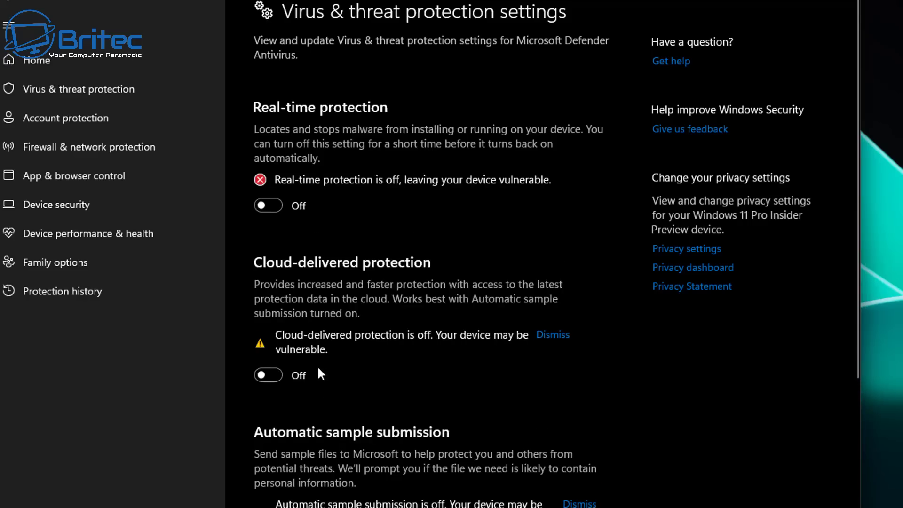
pyautogui.scroll(-2, 317, 365)
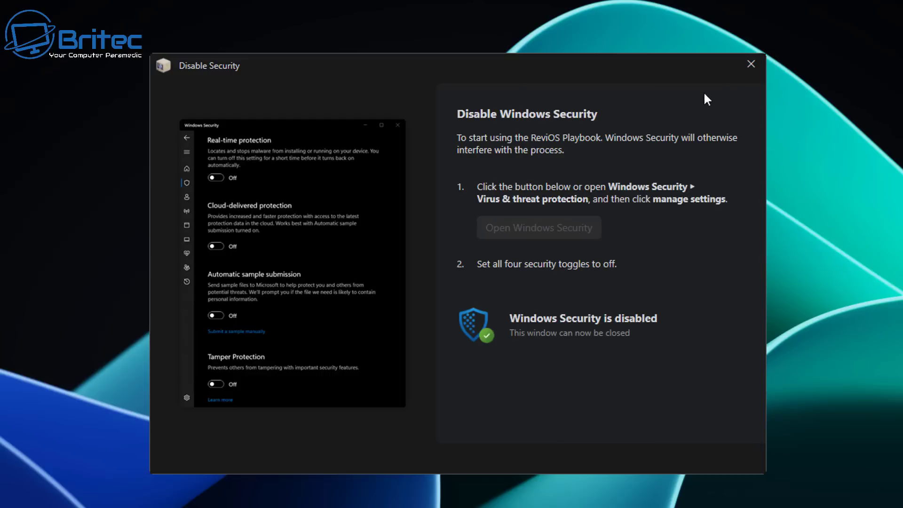
pyautogui.click(751, 65)
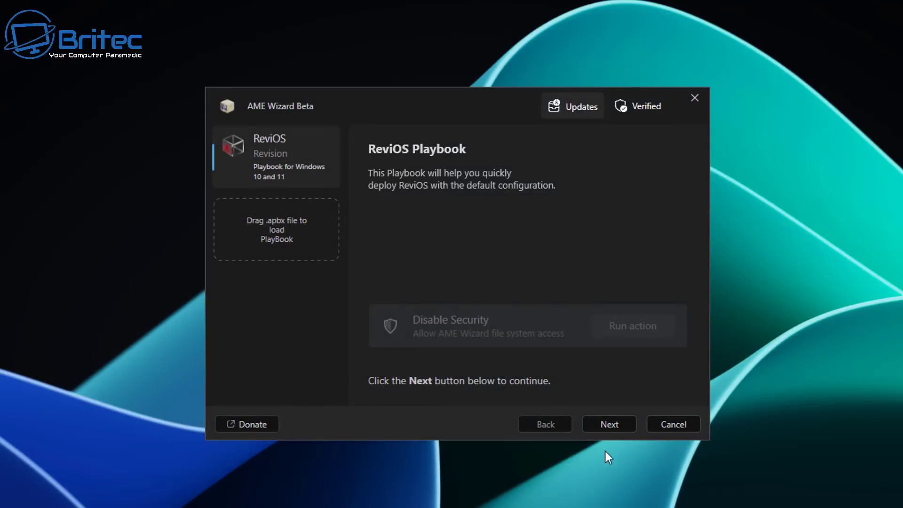
pyautogui.click(611, 423)
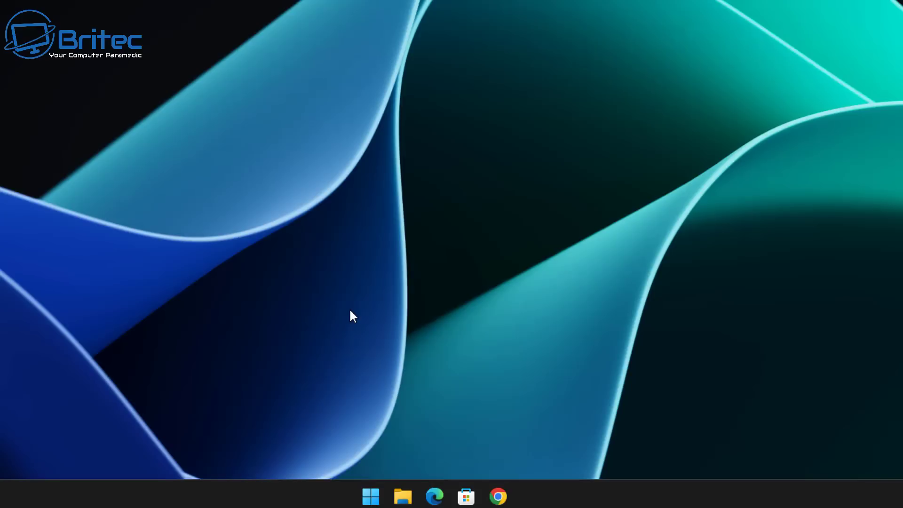
# Check Task Manager's Memory (2.4/14.9 GB in use) and CPU performance graphs, then close it
pyautogui.hotkey('ctrl', 'shift', 'Escape')
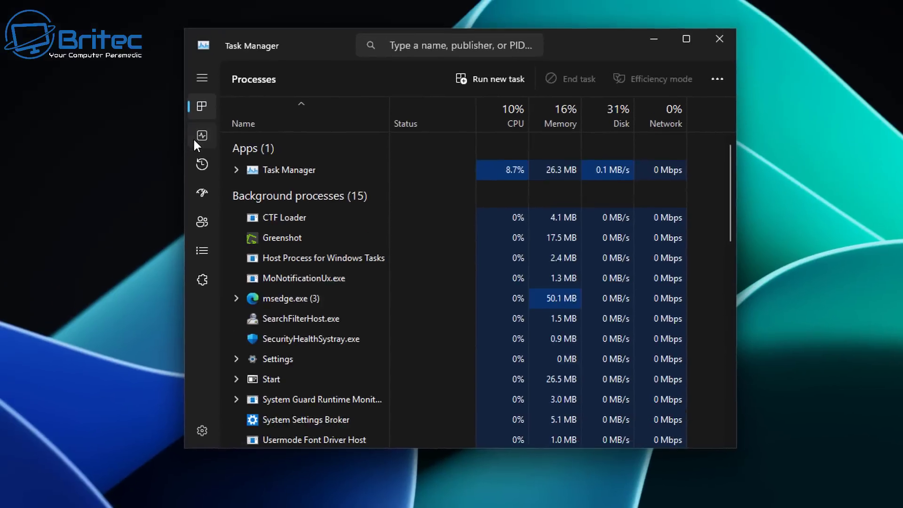
pyautogui.click(194, 35)
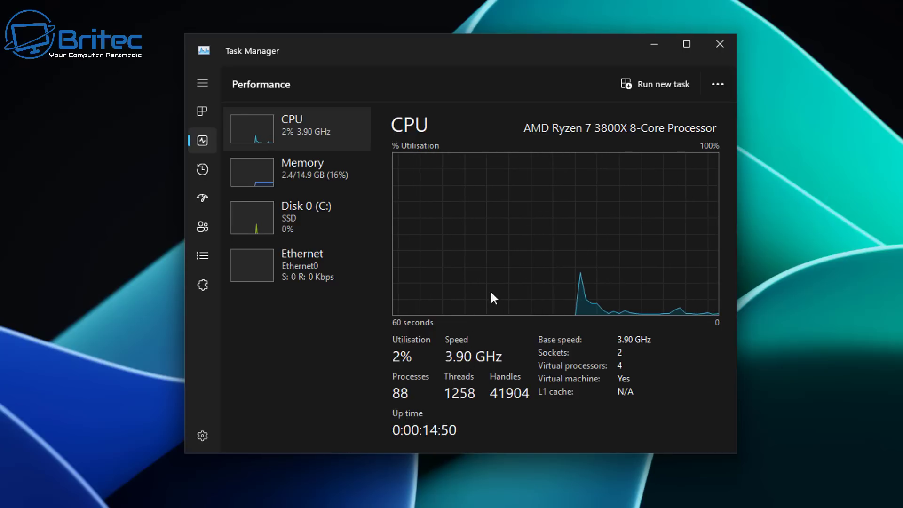
pyautogui.click(301, 178)
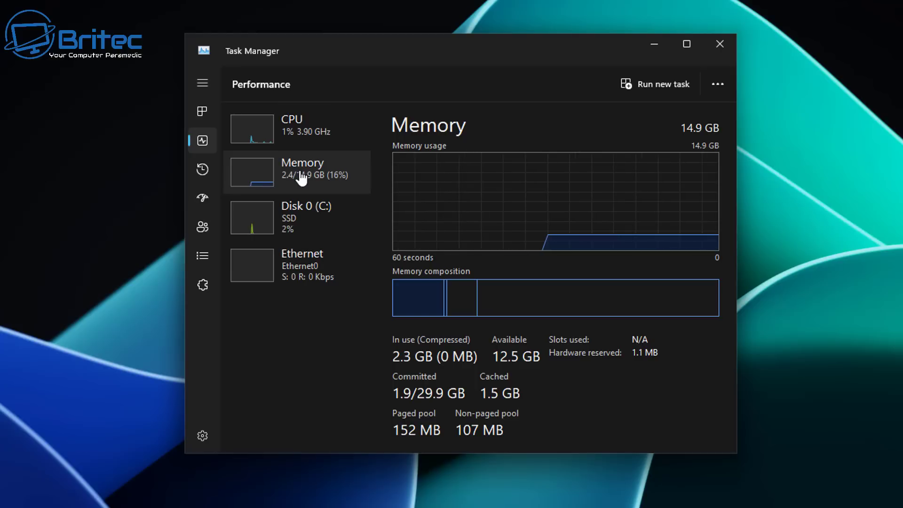
pyautogui.click(309, 134)
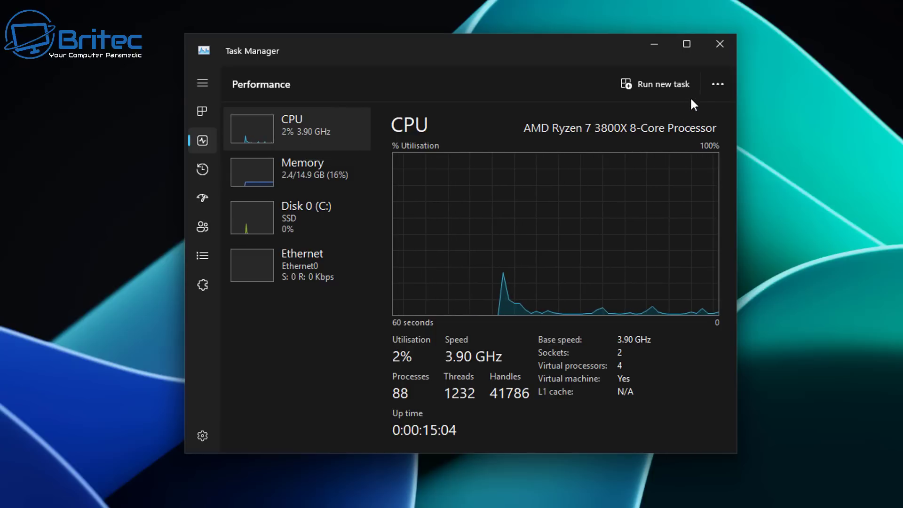
pyautogui.click(721, 45)
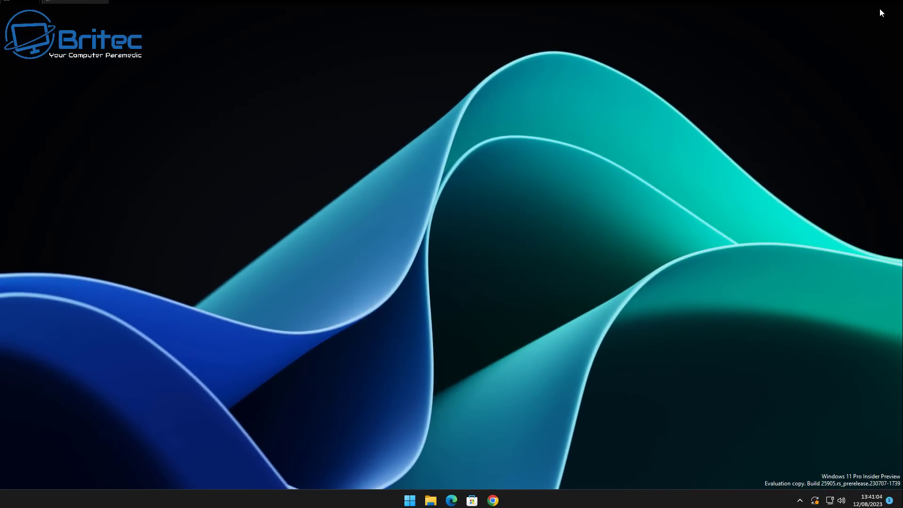